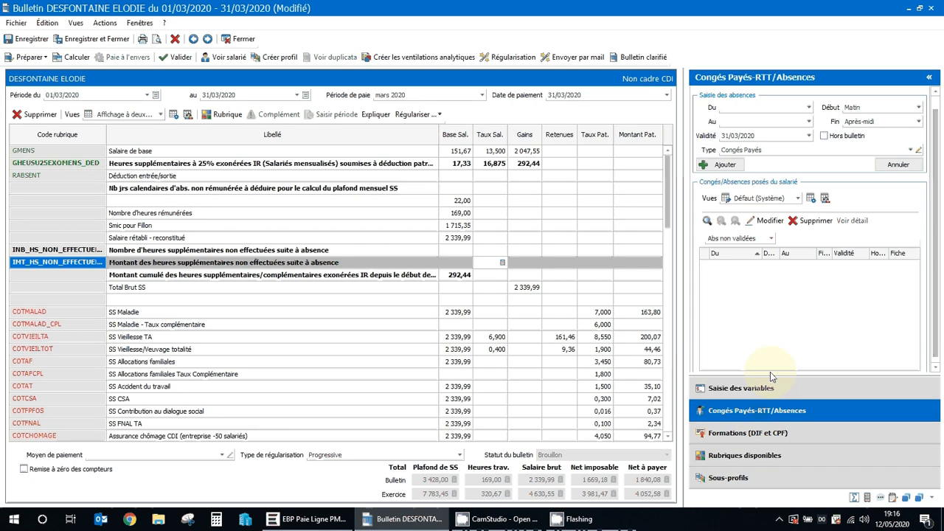
Step: Add an "Activité partielle" absence from 09/03/2020 to 13/03/2020 for the employee
click(810, 108)
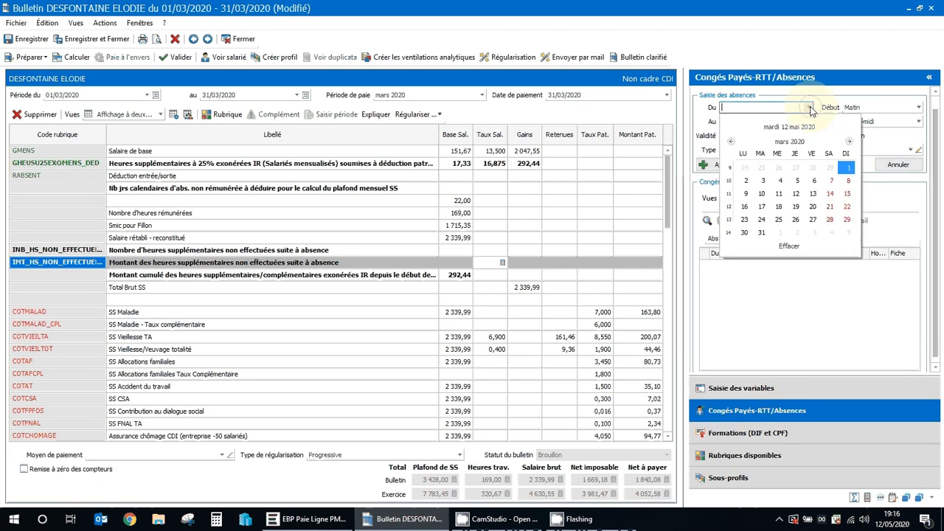
click(745, 193)
click(808, 121)
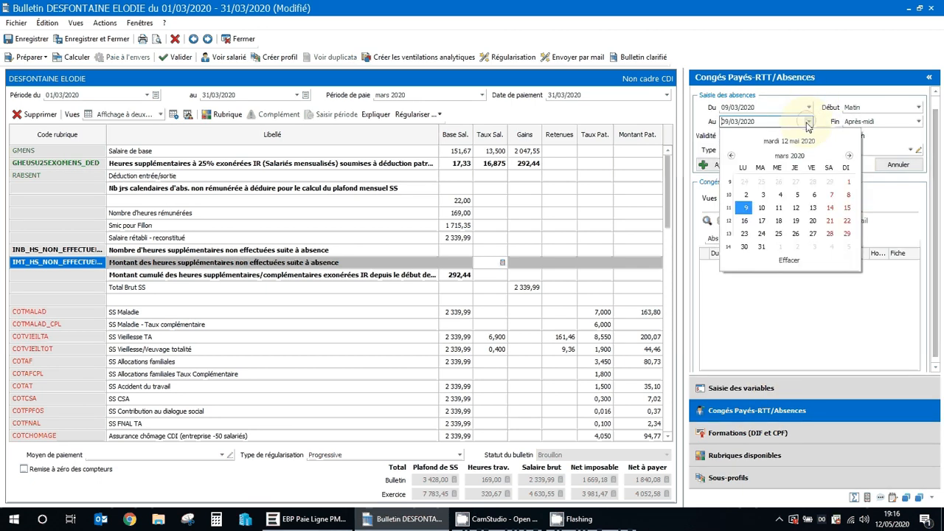
click(812, 209)
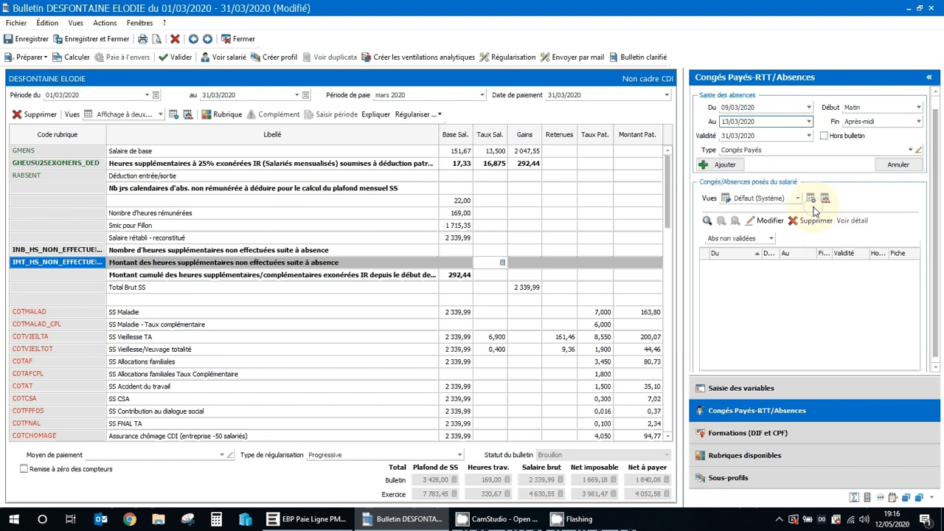
click(910, 150)
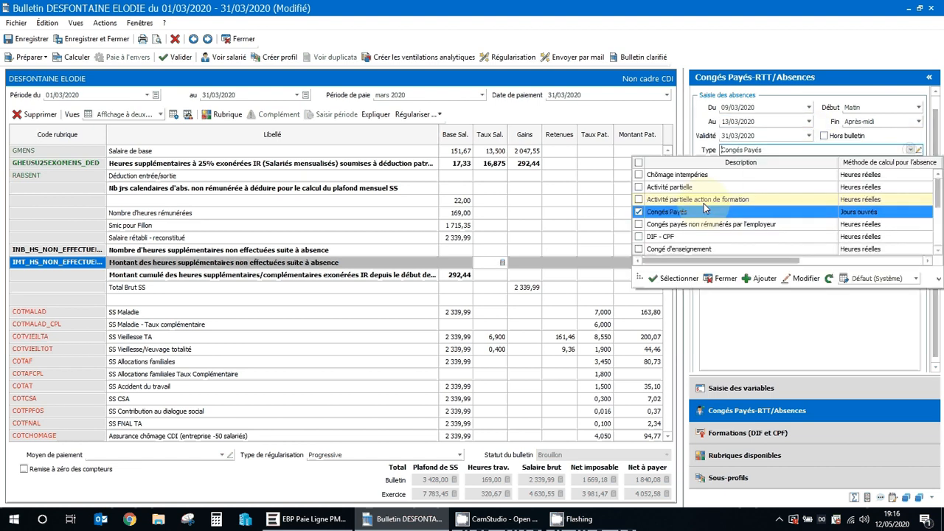
click(738, 203)
click(720, 166)
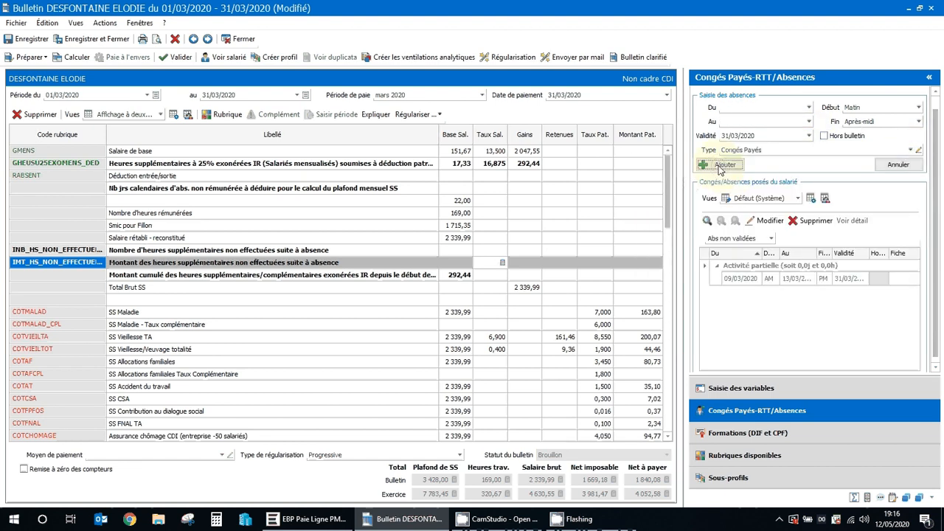
Step: Recalculate the payslip, continuing without importing a new CRM file
click(66, 58)
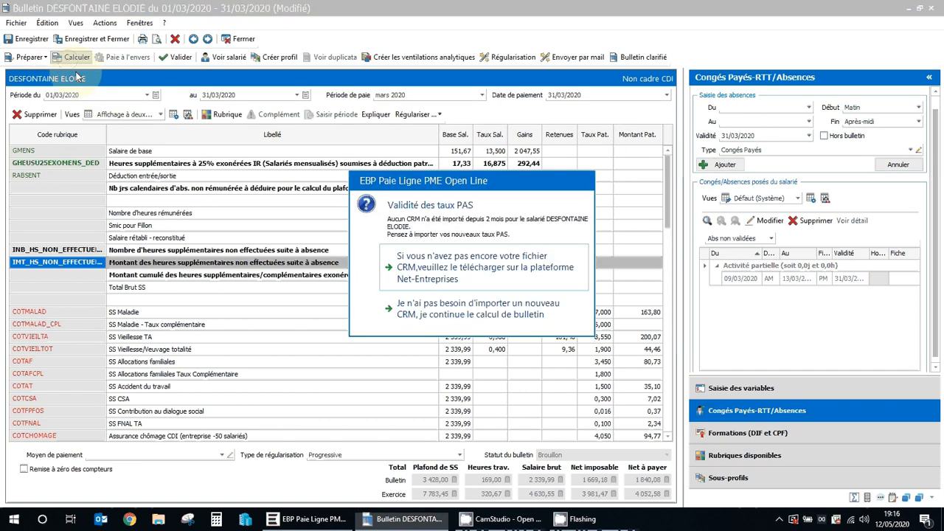
click(506, 310)
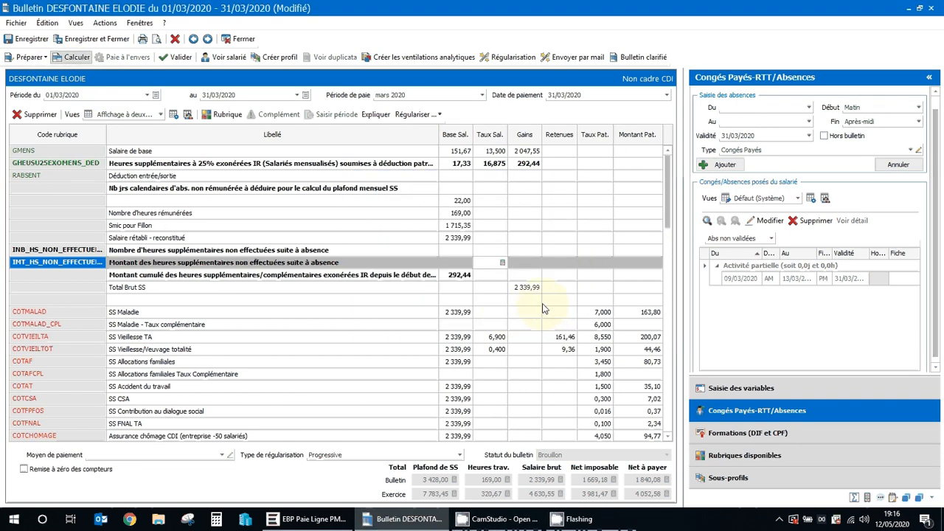
click(606, 349)
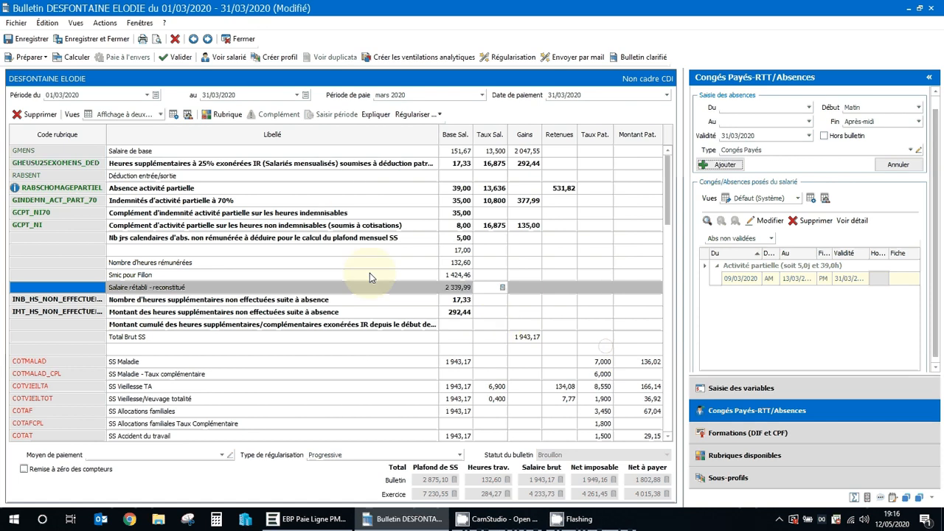
Step: Check the "Absence activité partielle" deduction line and its base hours against the 25% overtime line
click(249, 190)
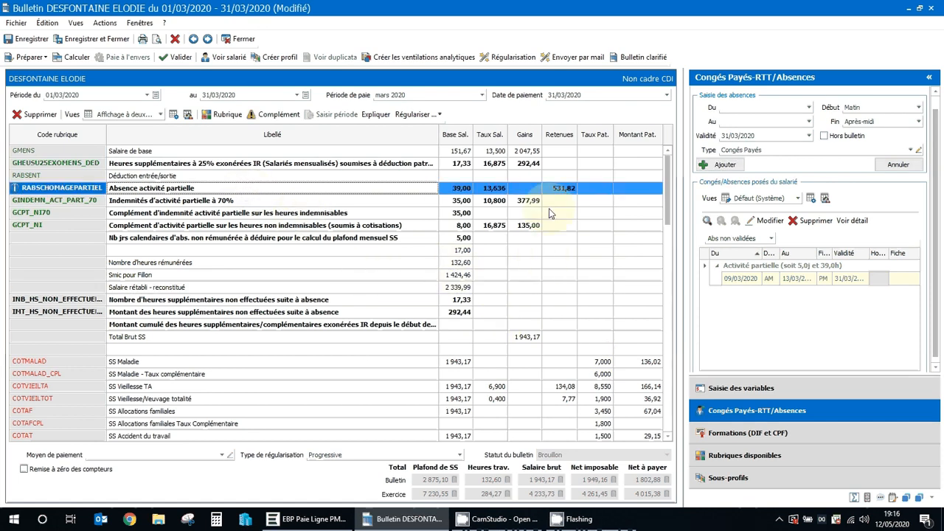
click(445, 166)
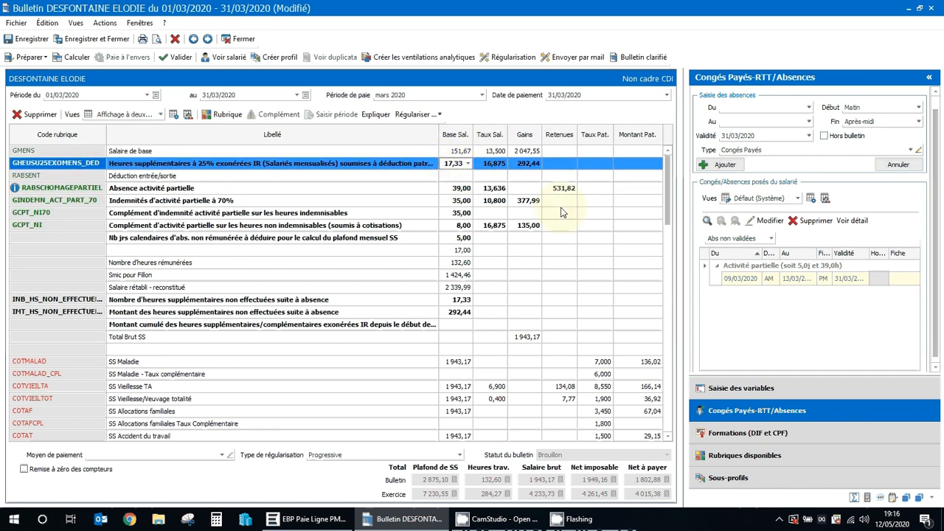
click(455, 190)
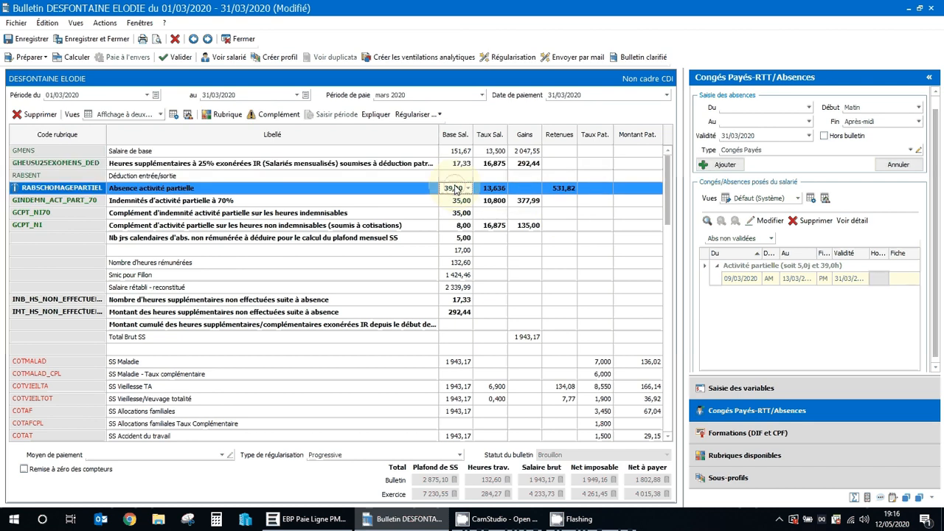
Step: Review the hours for each day in the partial-activity absence detail and close it without saving
double_click(742, 284)
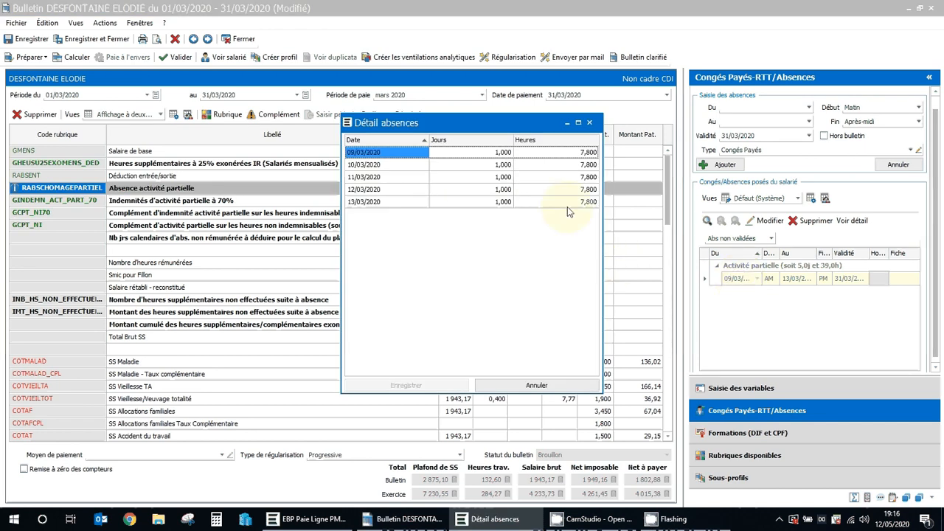
click(558, 154)
click(564, 166)
click(566, 177)
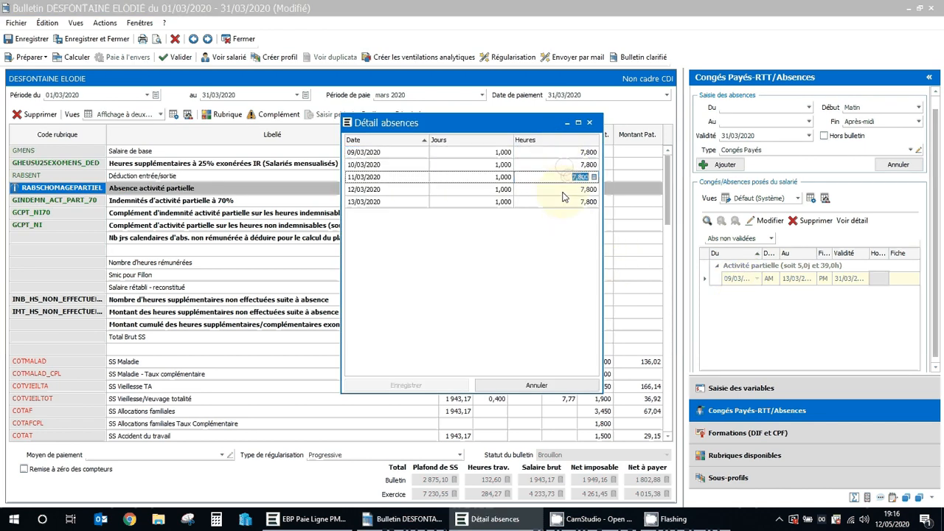
click(564, 188)
click(565, 200)
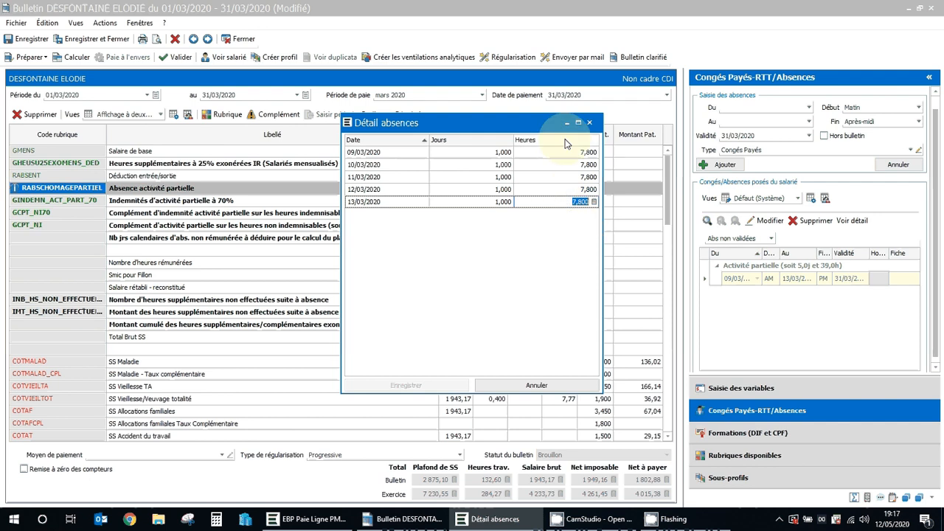
click(537, 385)
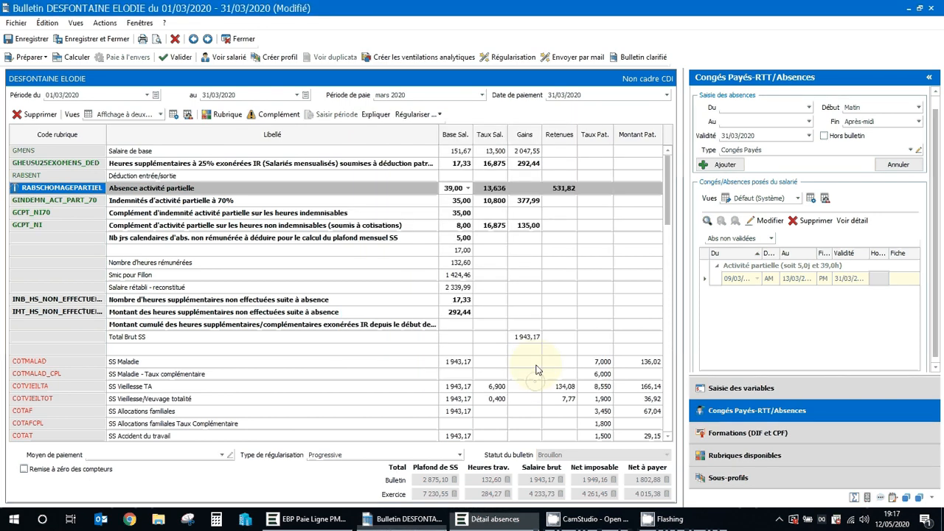
Step: From the payslip, open the employee's record and display the weekly schedule assigned under the leave and RTT settings
click(225, 59)
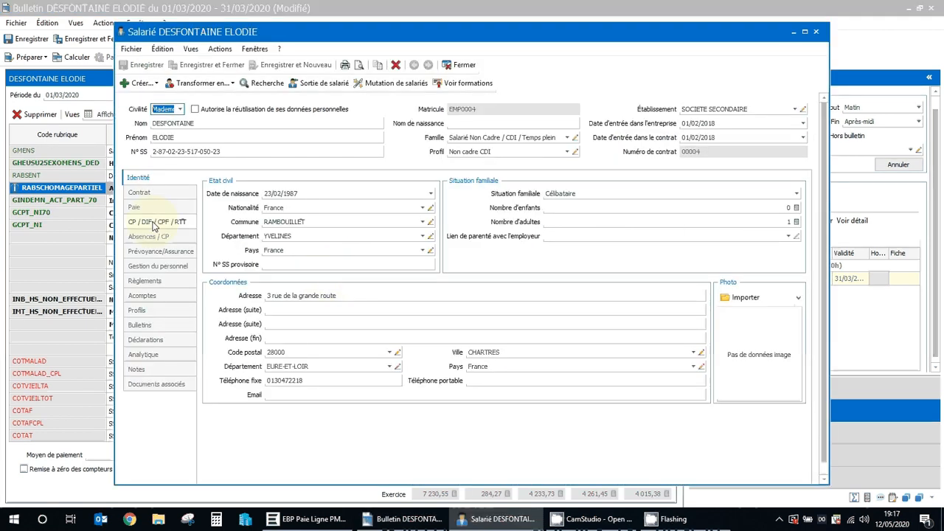
click(154, 223)
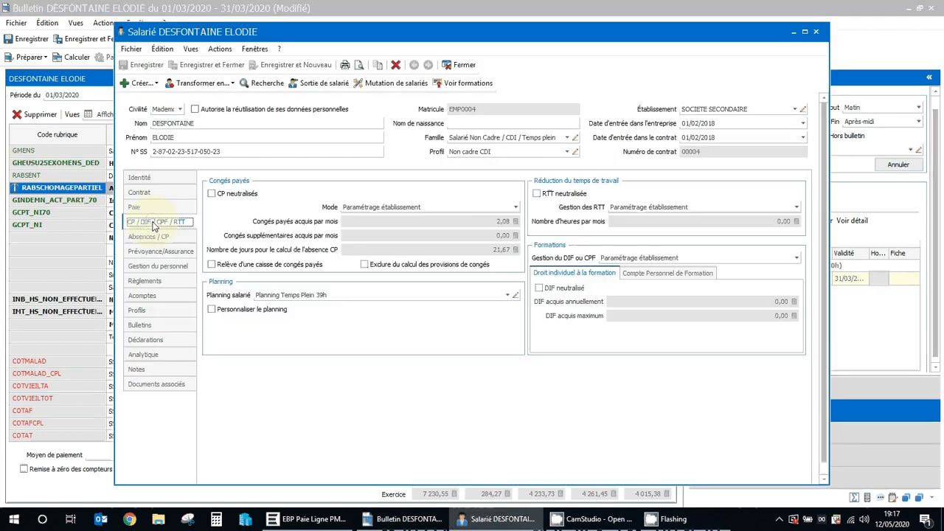
click(337, 295)
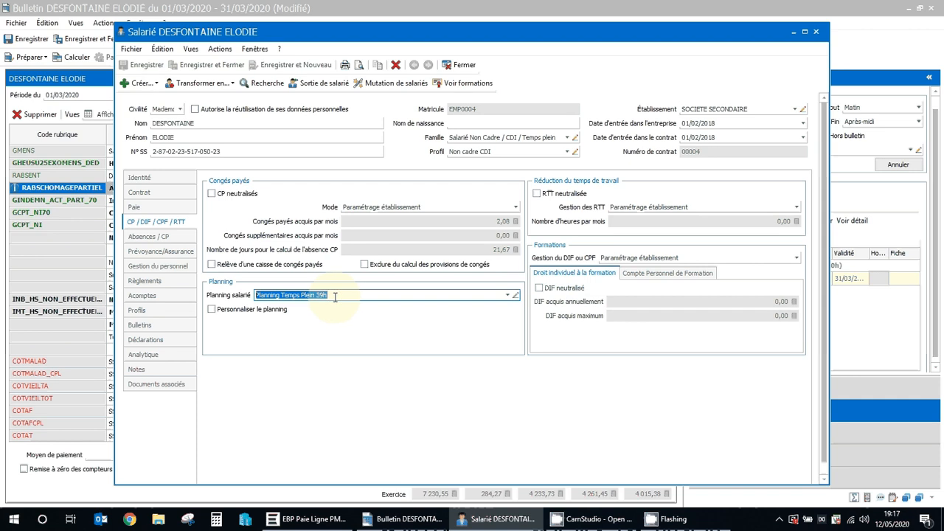
click(515, 295)
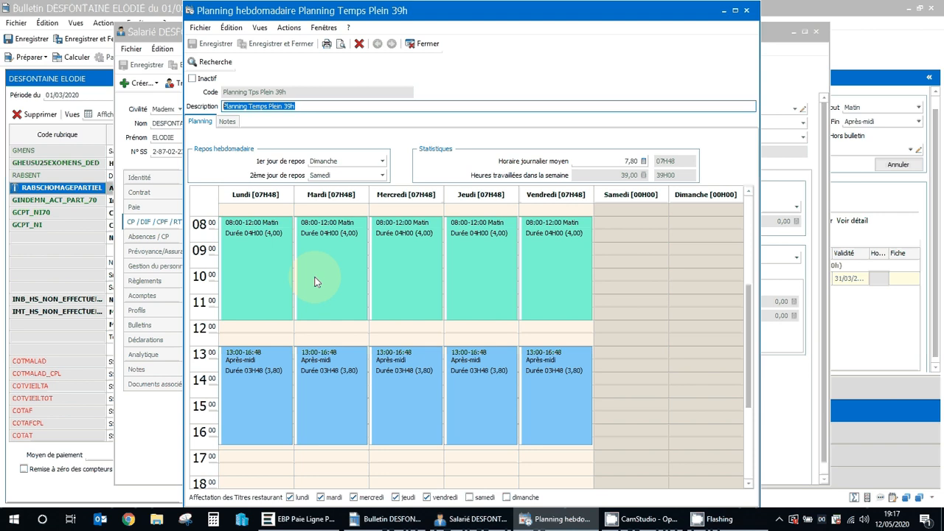
Step: Examine the morning and afternoon slots from Monday to Friday in the weekly schedule, and return to the payslip
click(260, 245)
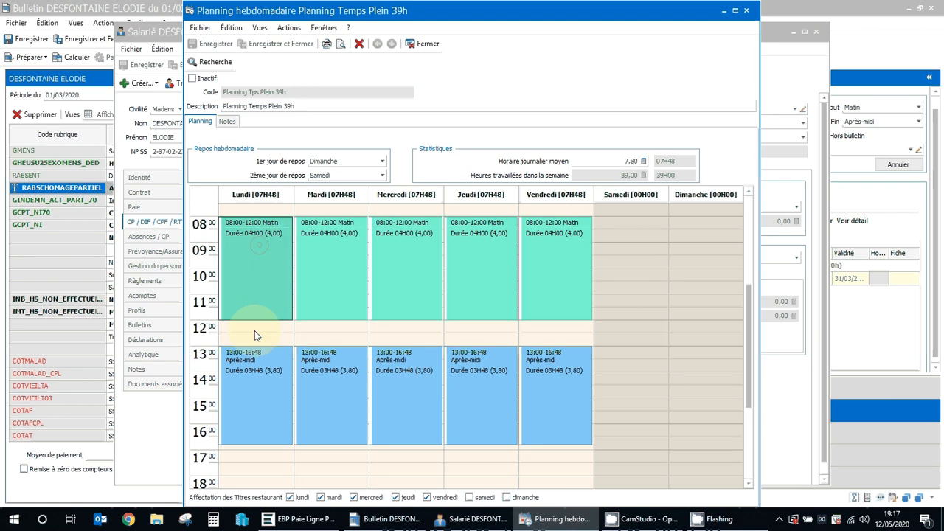
click(253, 368)
click(333, 252)
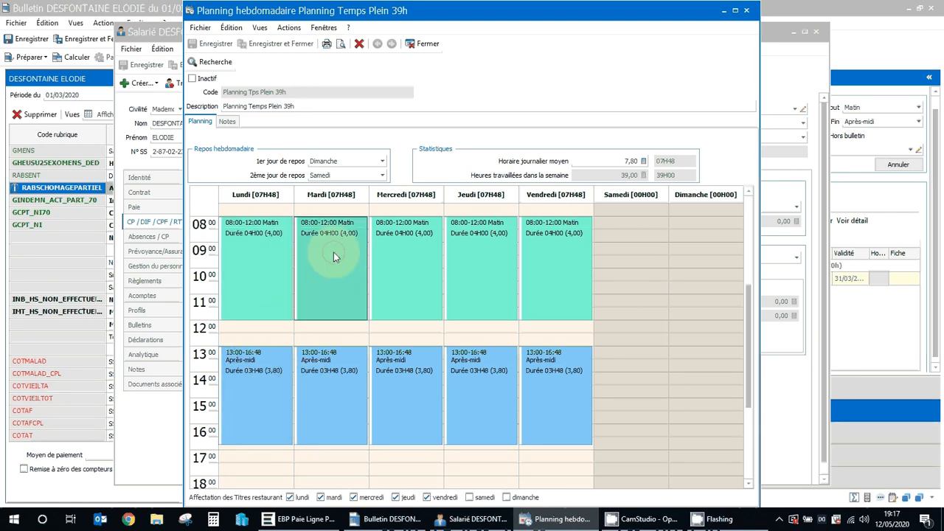
click(347, 388)
click(404, 267)
click(421, 379)
click(470, 285)
click(476, 373)
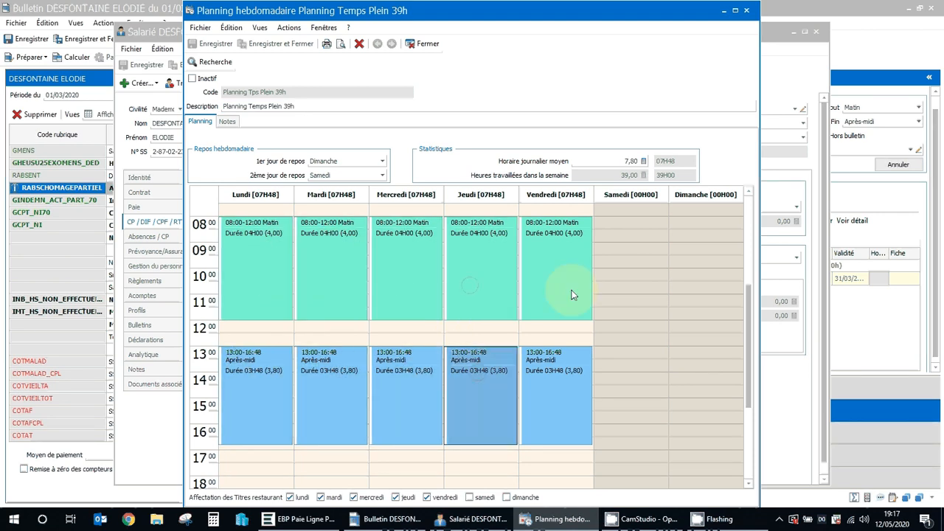
click(573, 294)
click(548, 372)
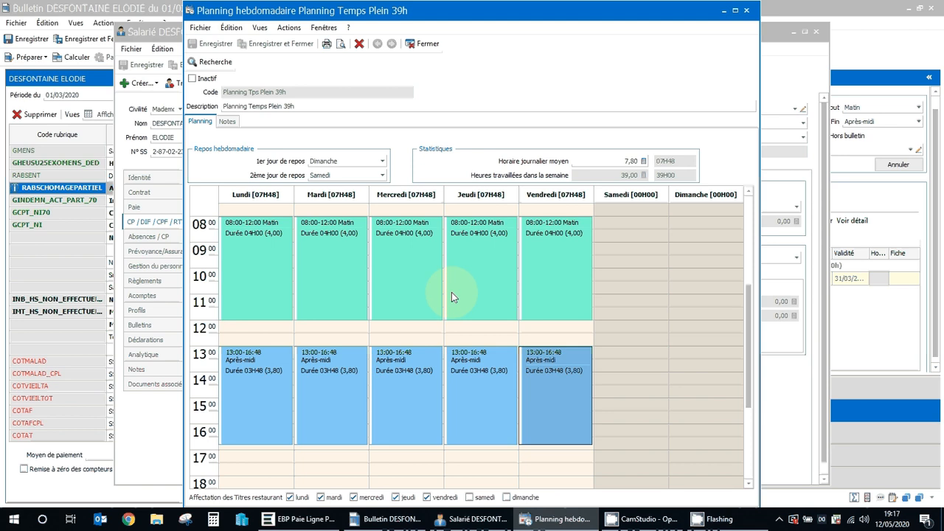
click(426, 43)
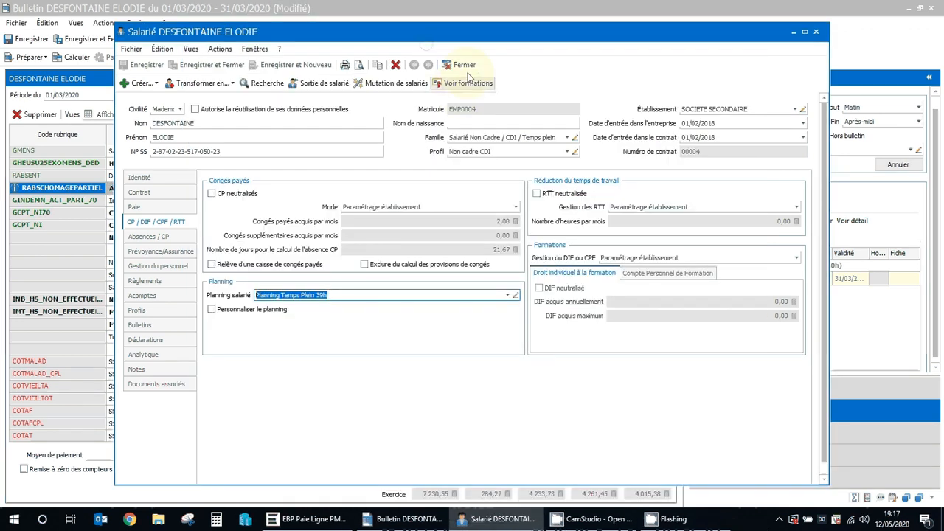
click(465, 66)
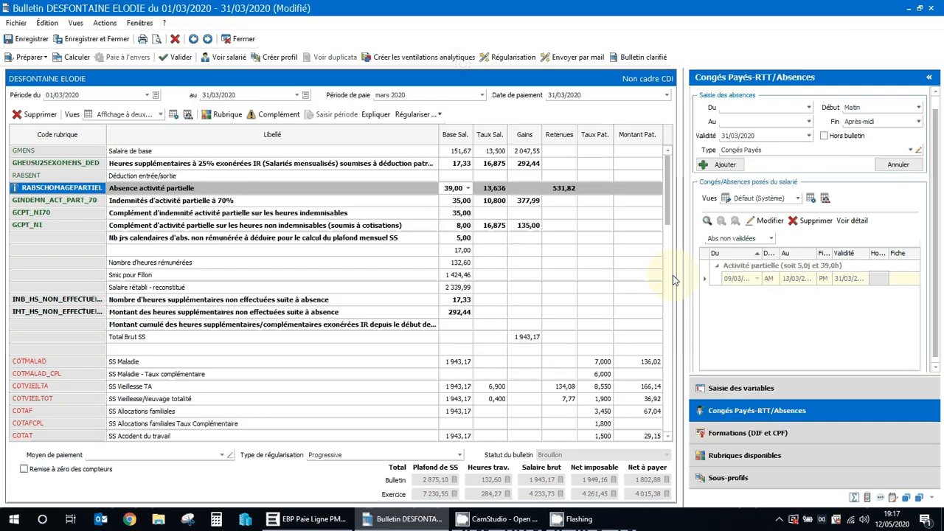
Step: In the partial-activity absence detail, set 09/03/2020 to 4 hours and 0,5 day, and save
double_click(738, 278)
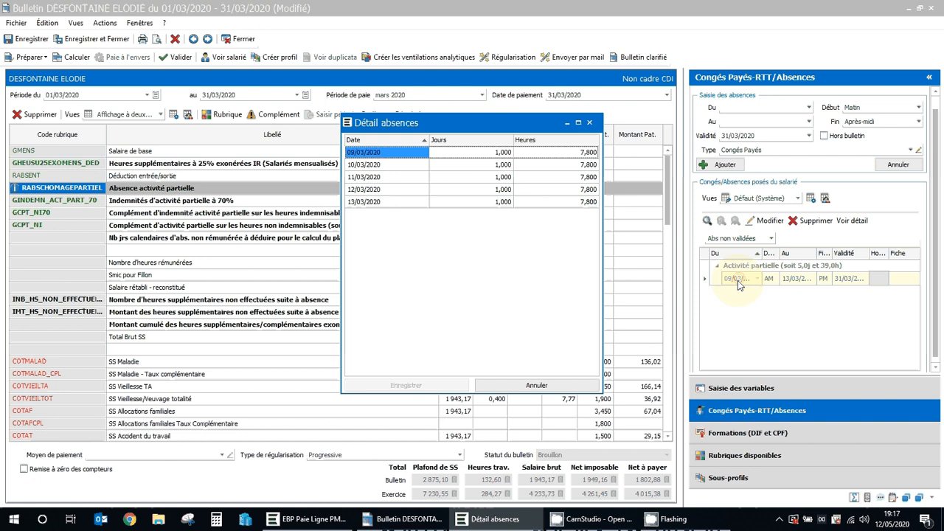
click(573, 153)
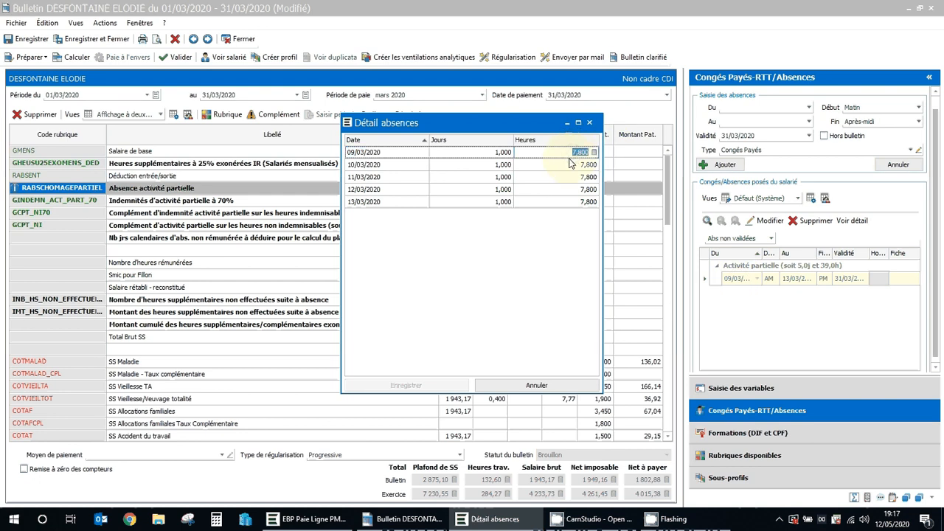
text(4)
click(494, 157)
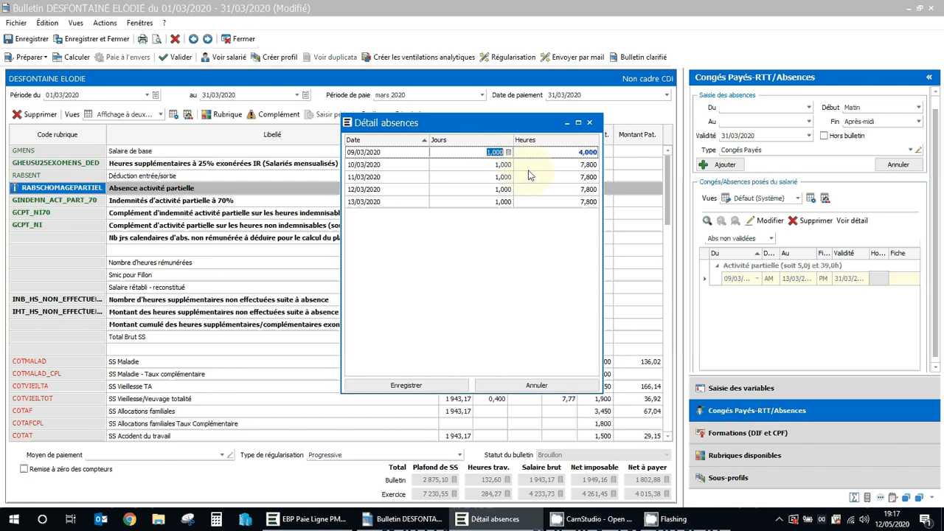
text(0,5)
key(Tab)
click(404, 385)
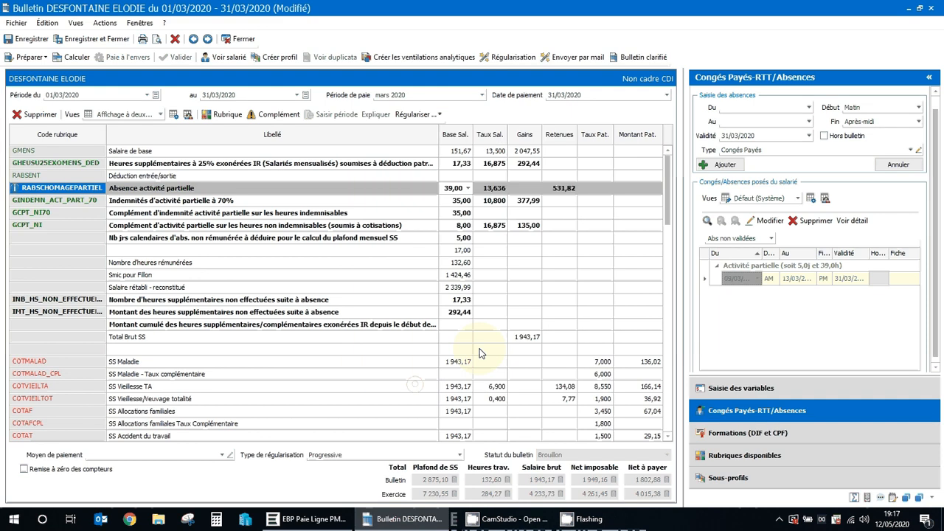
Step: Recalculate the payslip with the modified absence detail, skipping the CRM import
click(77, 57)
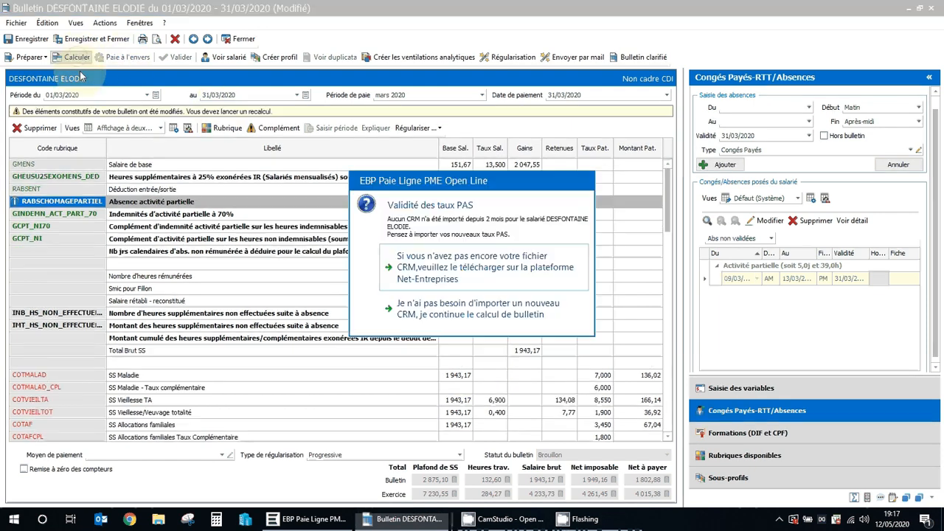
click(459, 308)
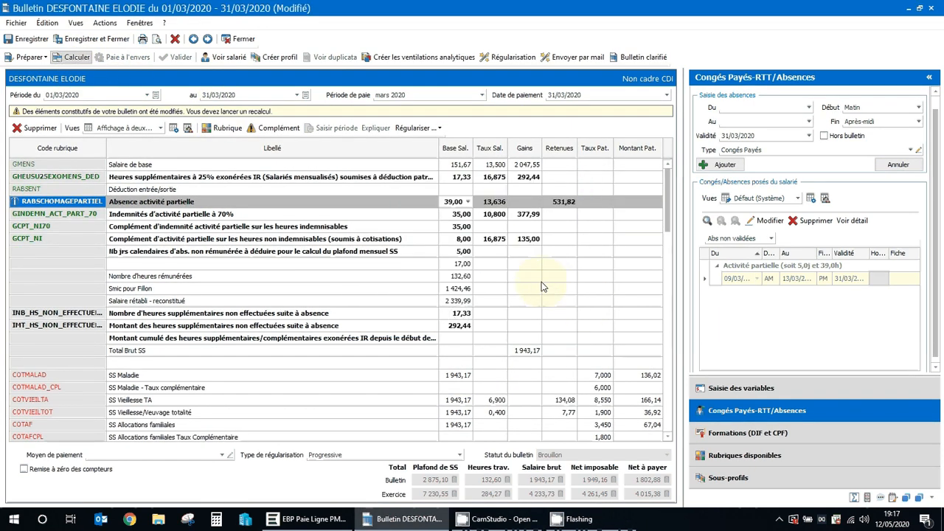
click(601, 344)
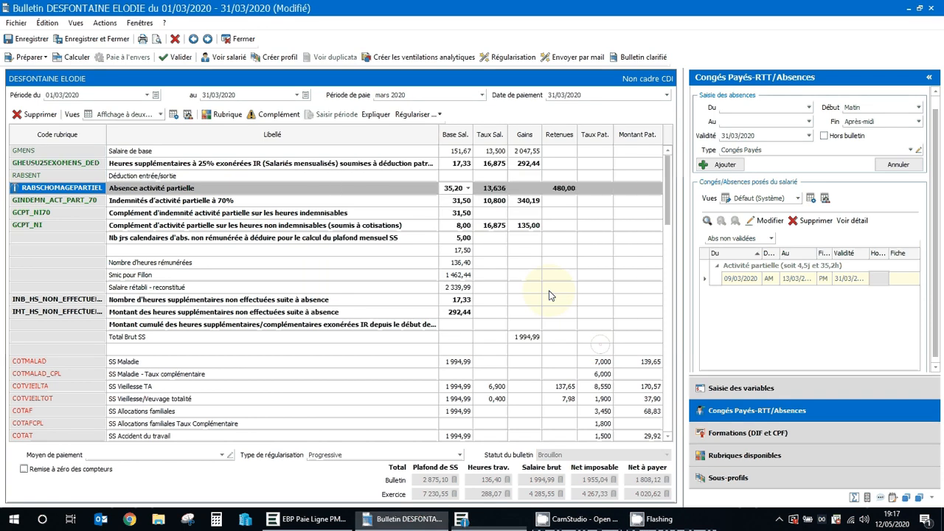
Step: In the partial-activity absence detail, set 09/03/2020 to 7,8 hours and 1 day, and save
click(451, 190)
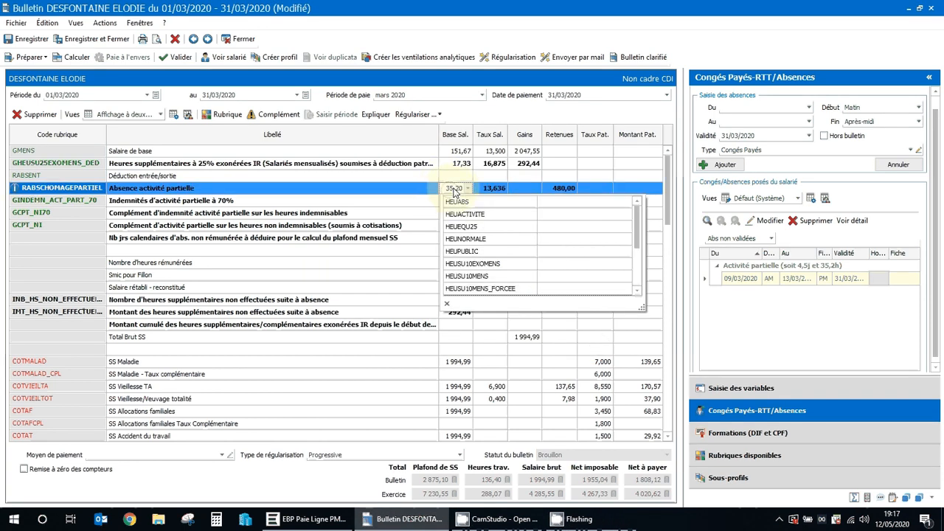
click(454, 193)
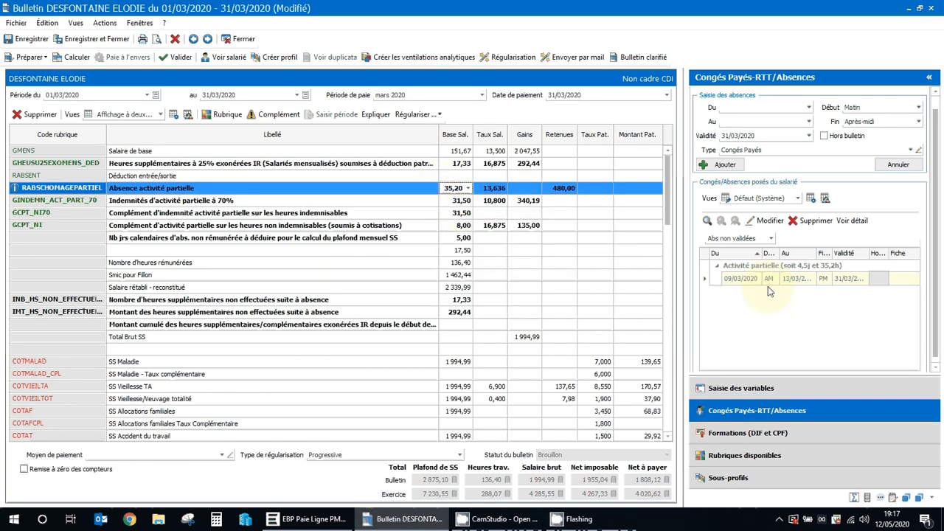
double_click(738, 278)
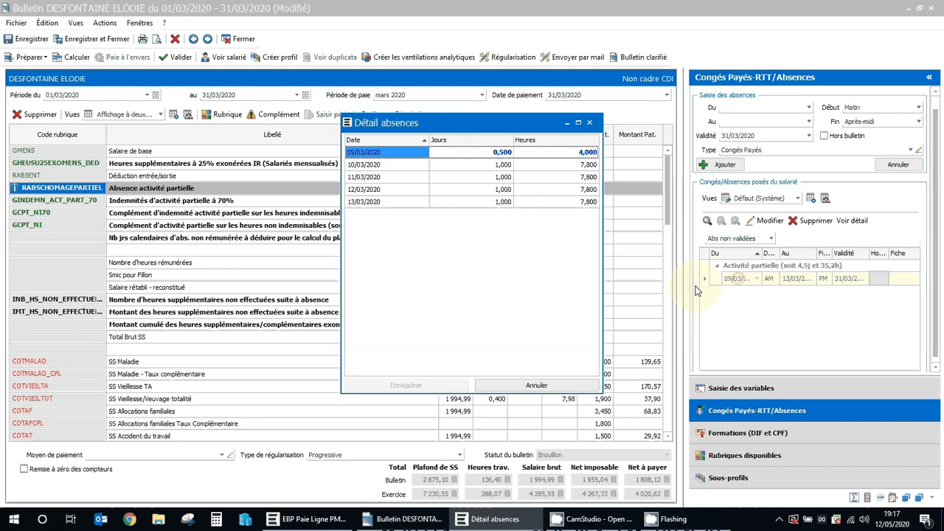
click(575, 153)
text(7,8)
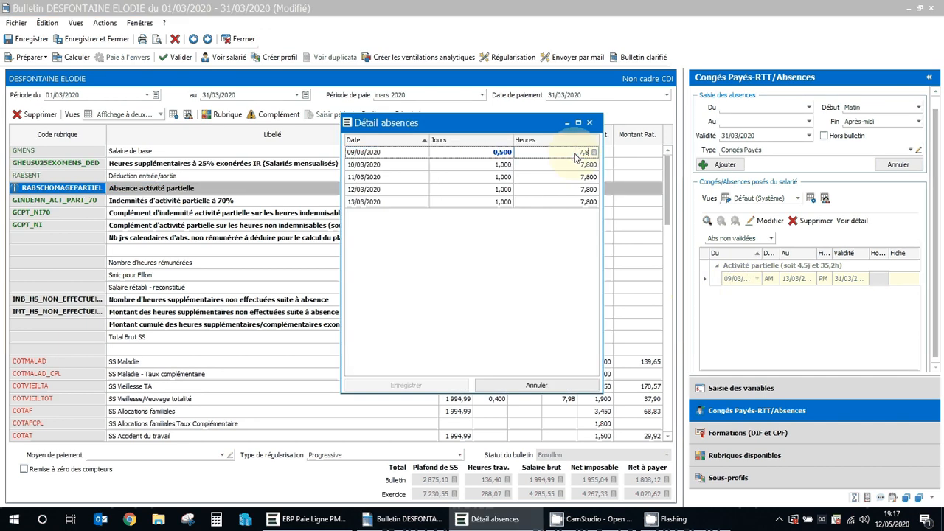
click(501, 152)
text(1)
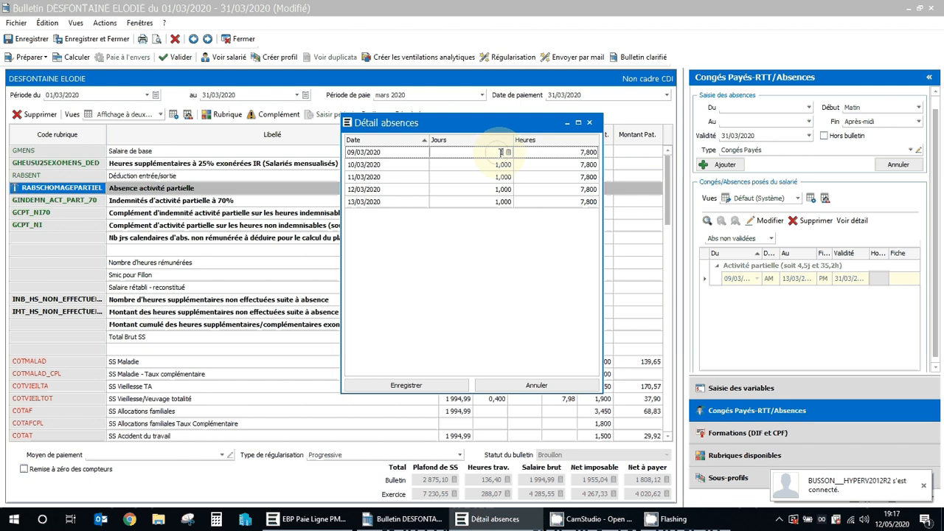
click(406, 386)
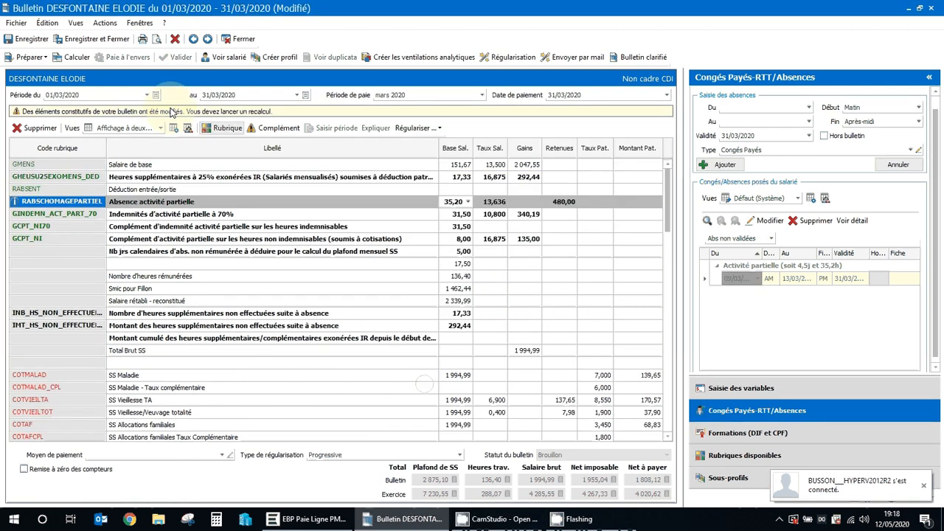
Step: Recalculate the payslip with the full-day absence on 09/03/2020, continuing without importing a new CRM
click(77, 59)
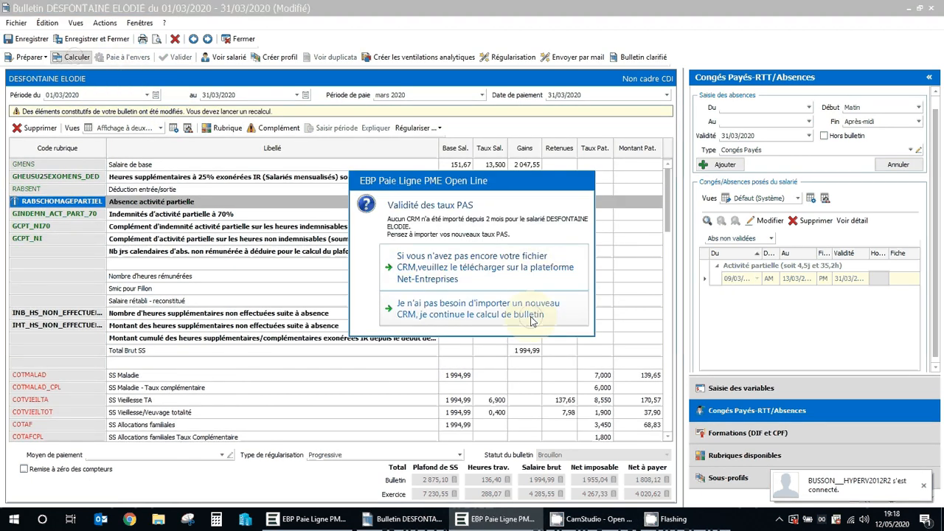
click(475, 312)
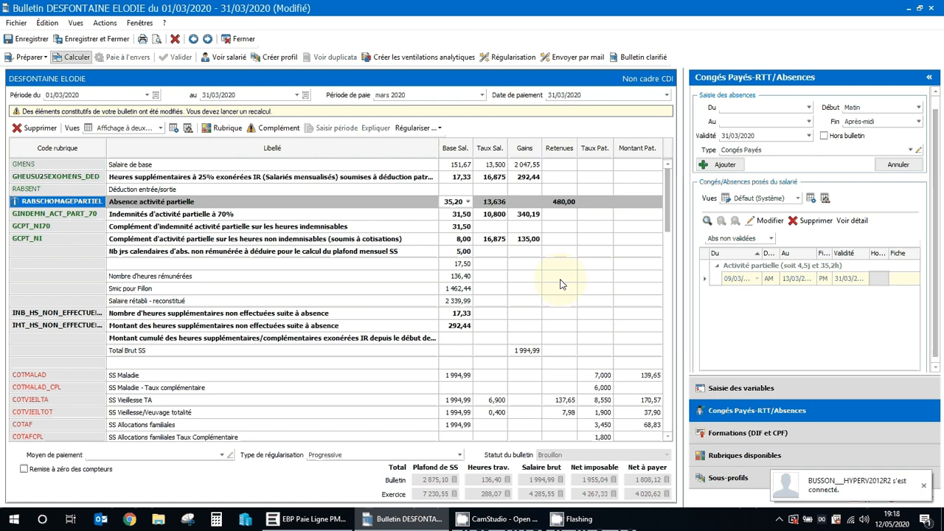
click(604, 347)
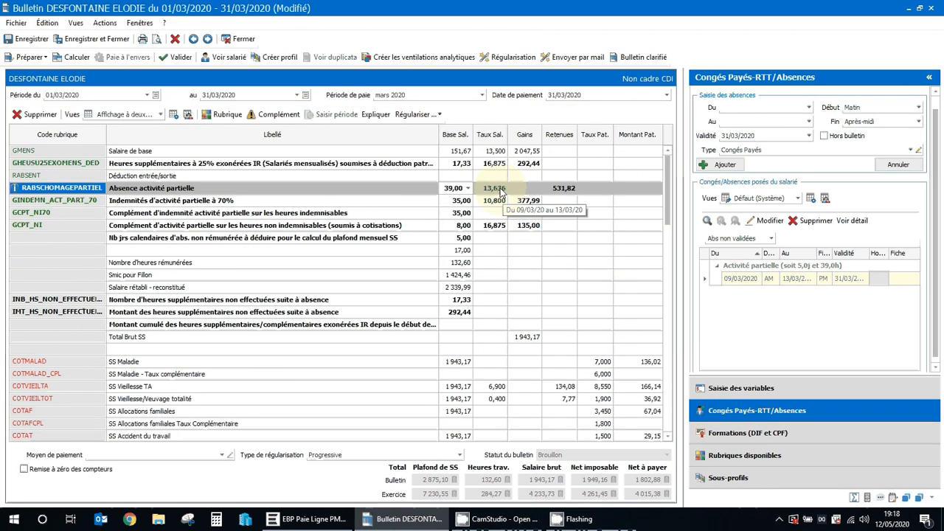
Step: Check the base salary and 25% overtime lines, and display March 2020 in the system calendar
click(555, 151)
click(559, 164)
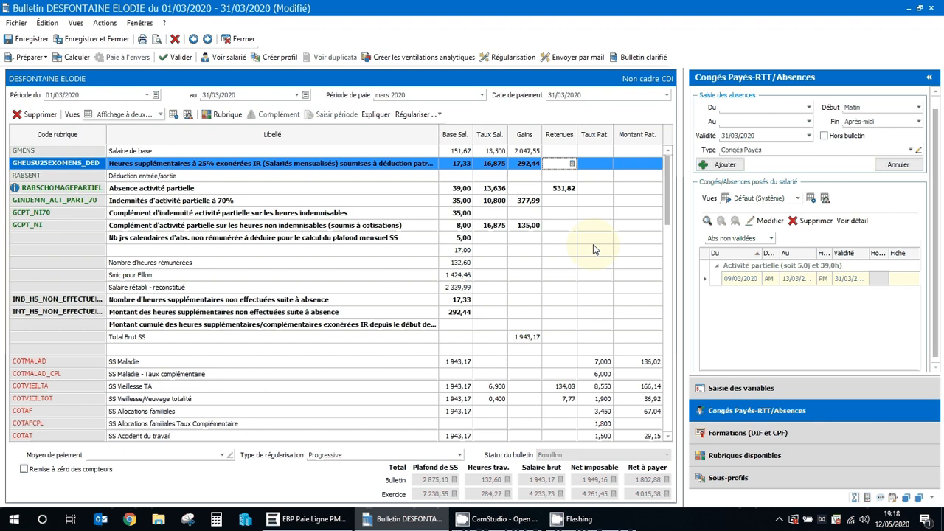
click(901, 518)
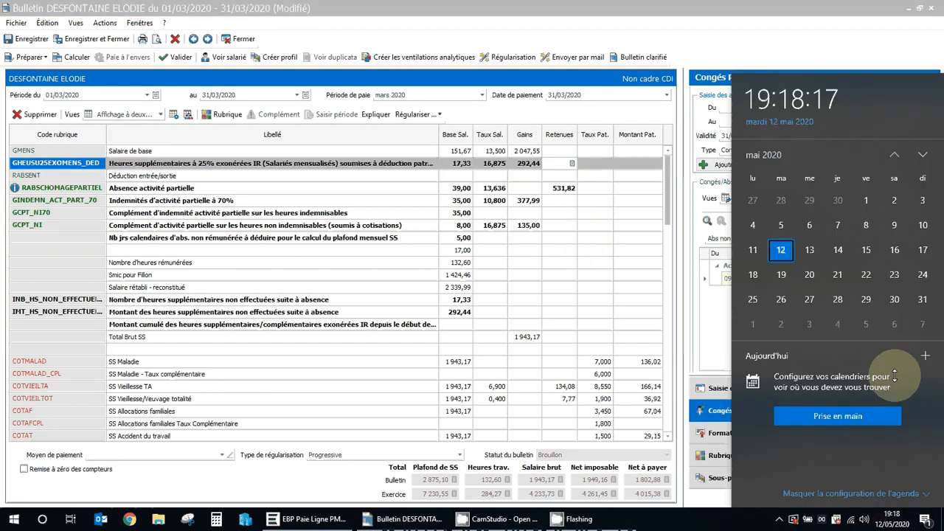
click(893, 154)
click(894, 154)
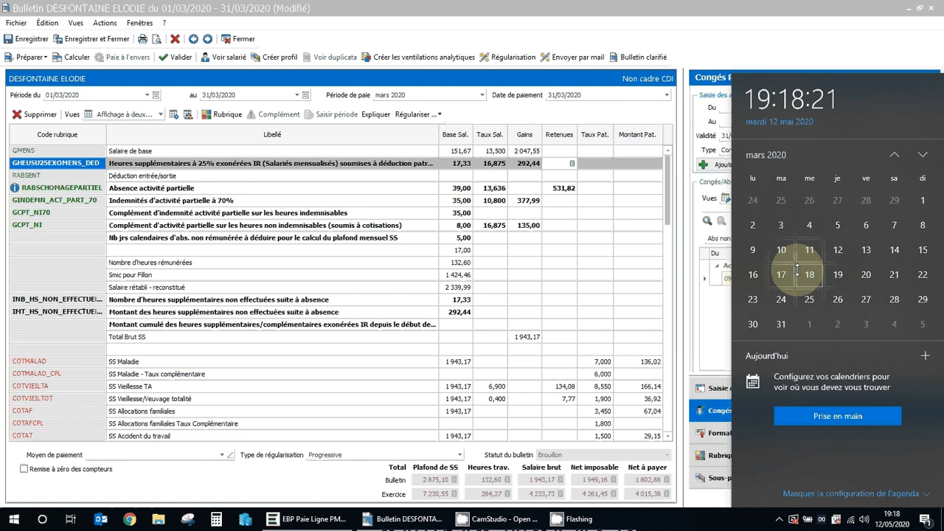
Step: In the Windows calculator, compute the month's actual working hours as 4 × 39 + 7,8 + 7,8
click(216, 521)
text(4*)
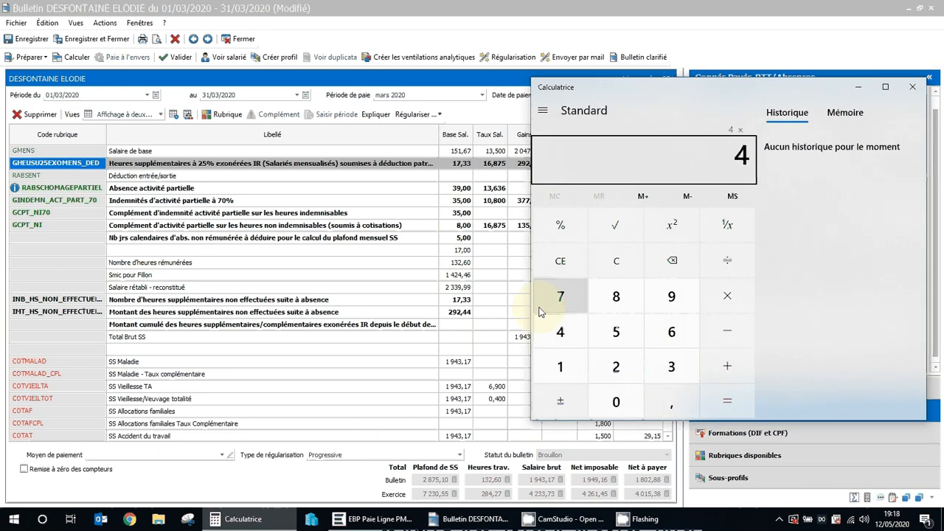
text(39/7,8+7,8=)
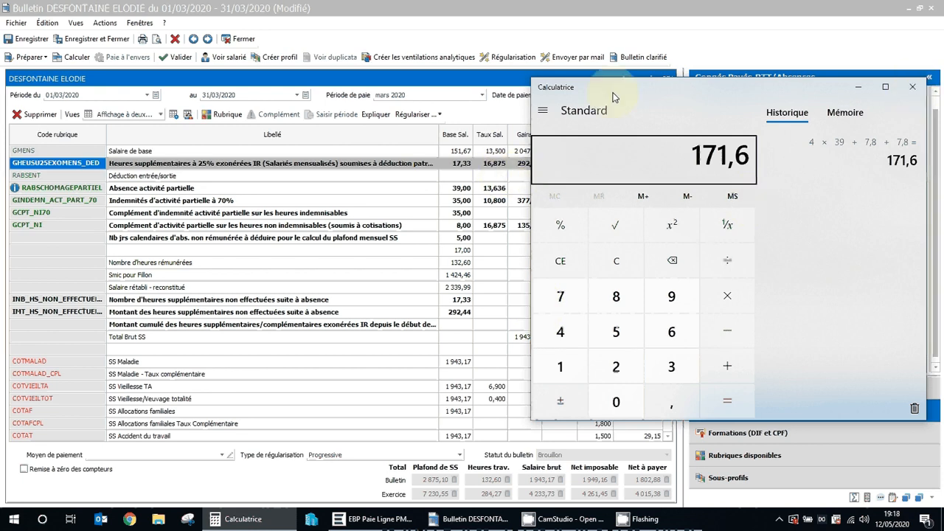
Step: Compute the hourly absence rate by adding 2047,55 and 292,44 and dividing the sum by 171,6
drag(614, 98, 670, 97)
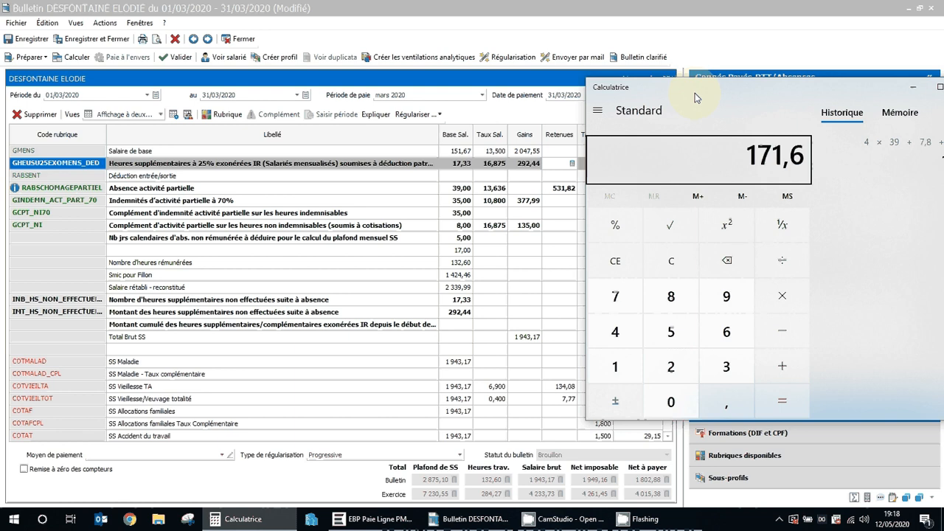
text(2047,55 )
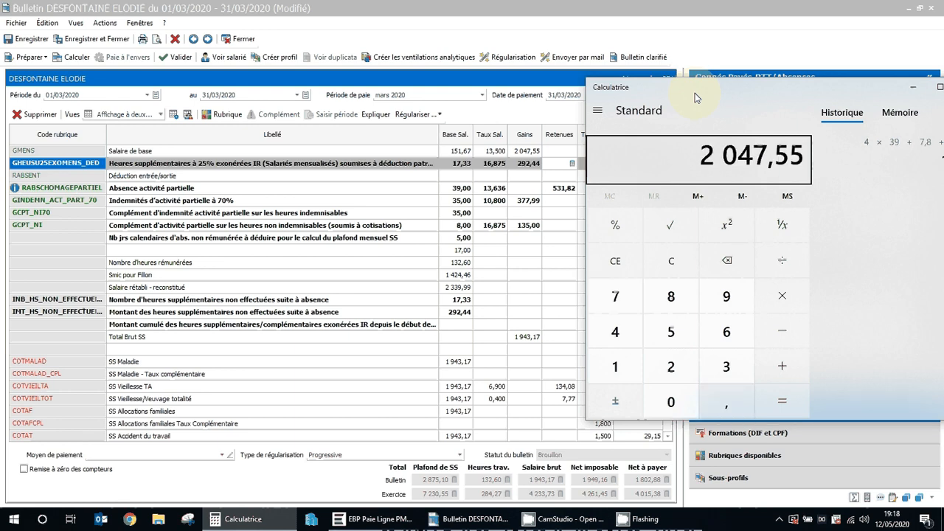
text(+ 292,4)
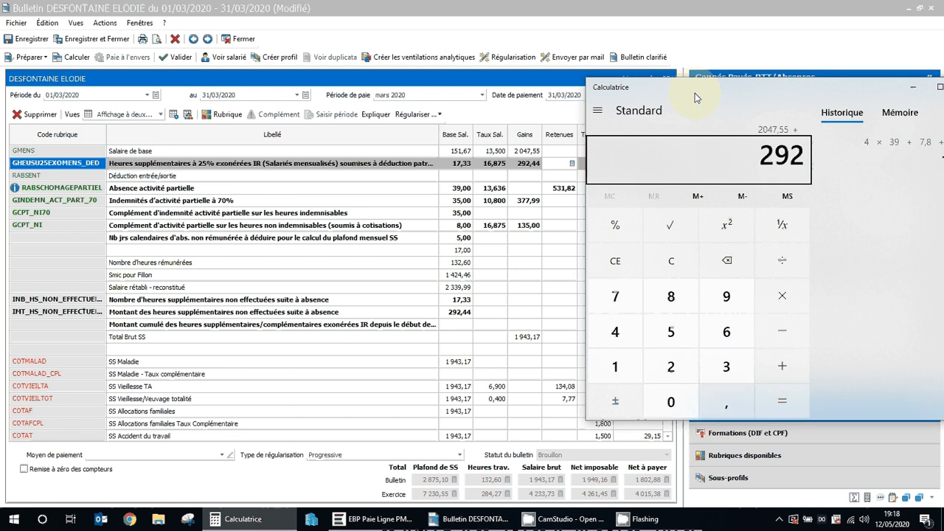
text(44)
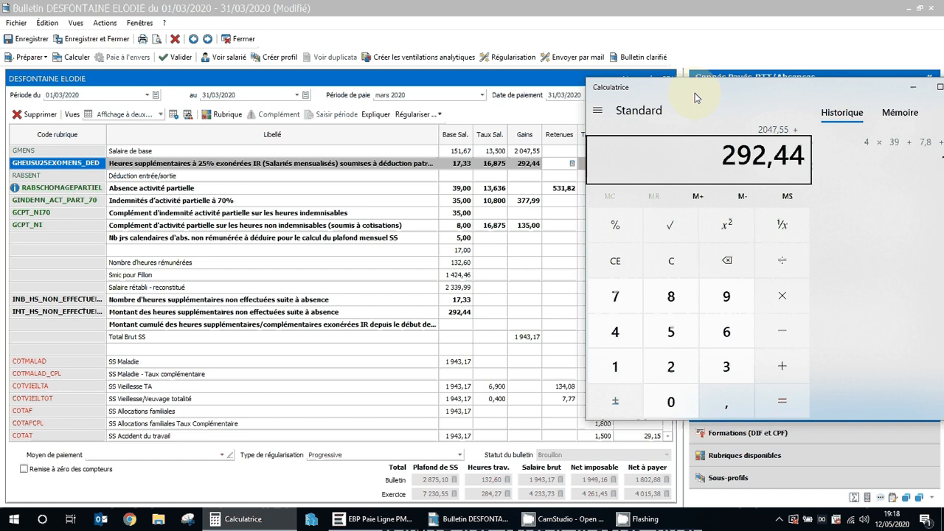
key(Return)
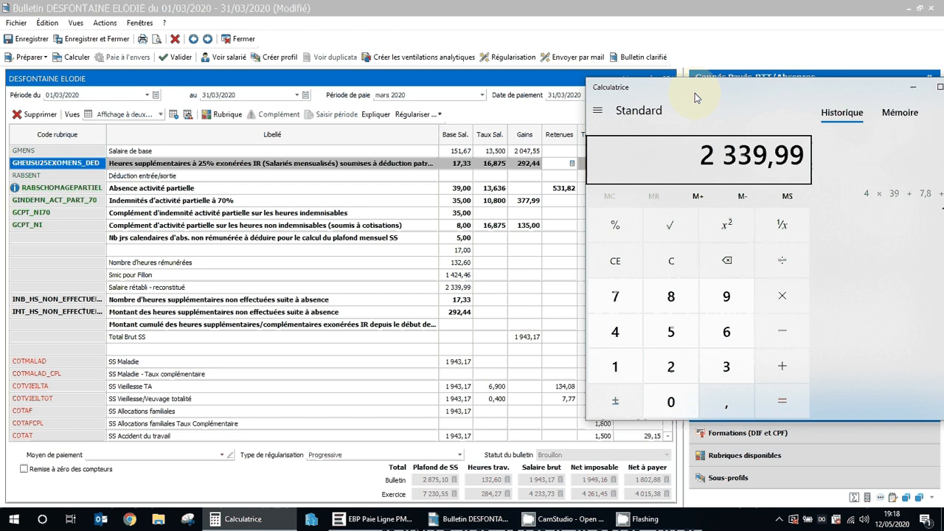
text(/171,6)
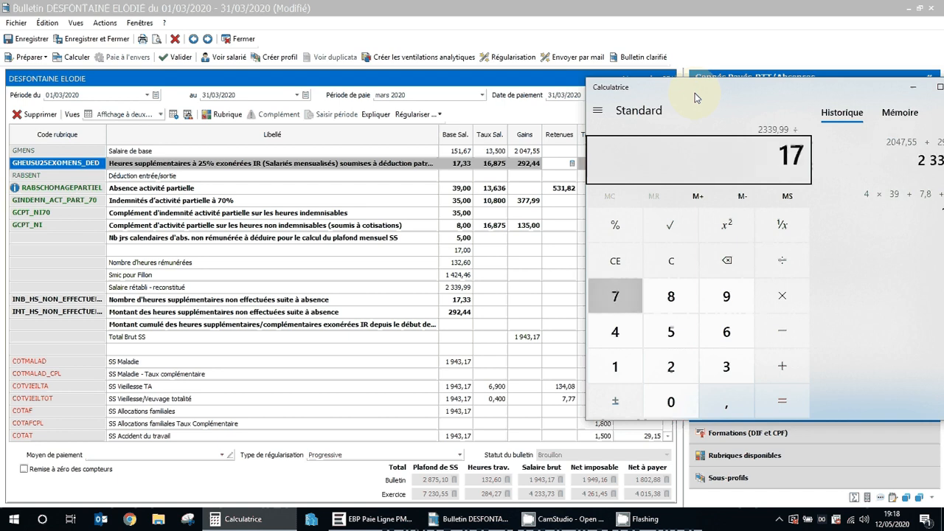
key(Return)
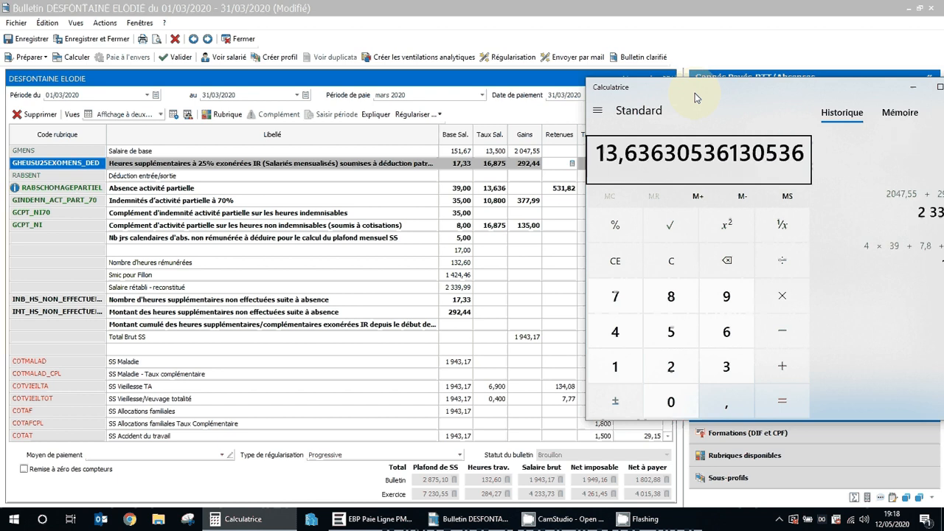
Step: Back in the payslip, examine the partial-activity absence line's rate, base hours and deduction along with the pay period dates
click(496, 190)
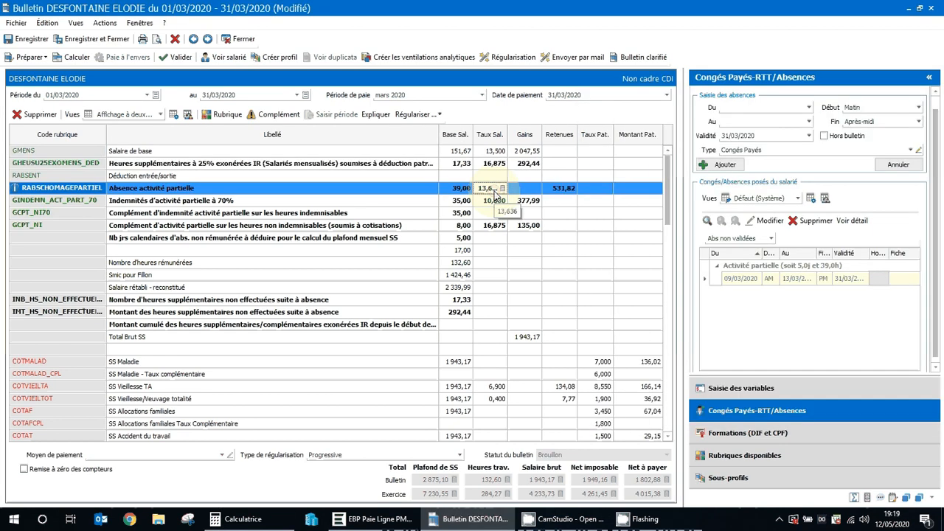
click(581, 213)
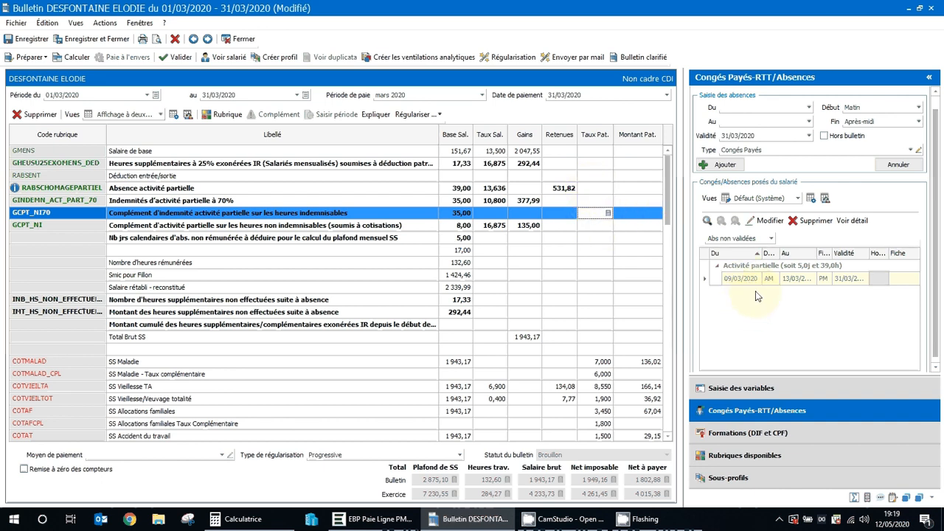
click(95, 95)
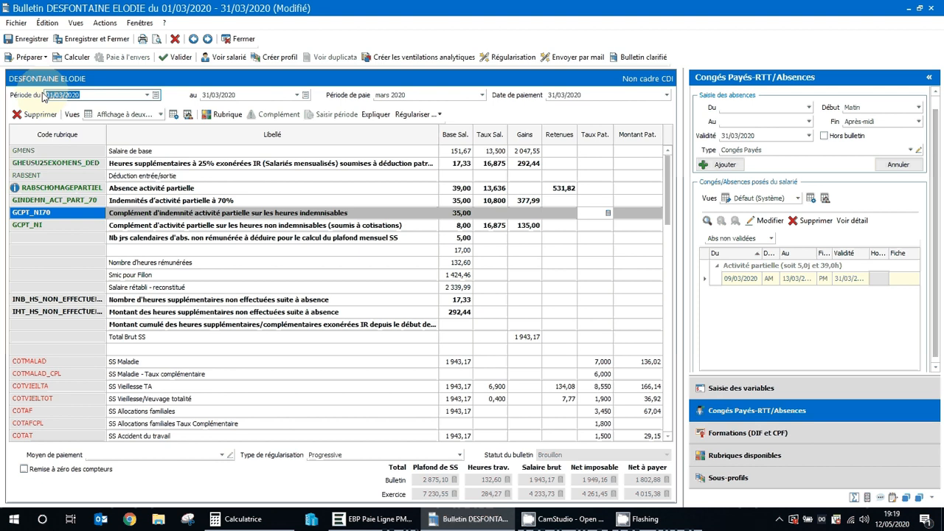
click(251, 95)
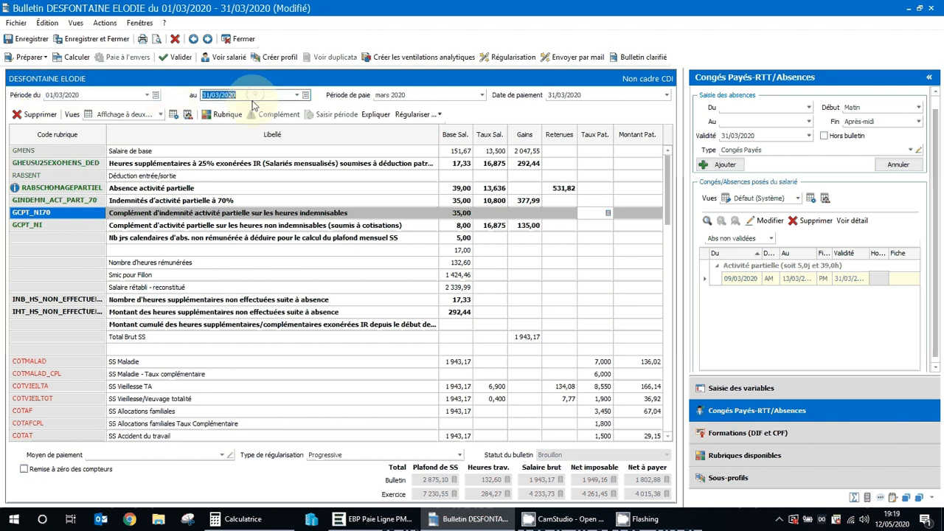
click(461, 190)
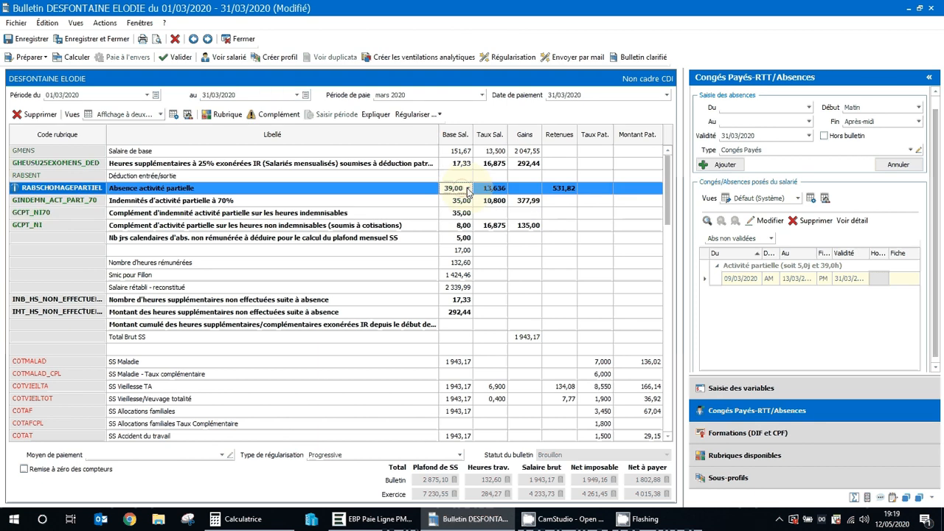
click(561, 188)
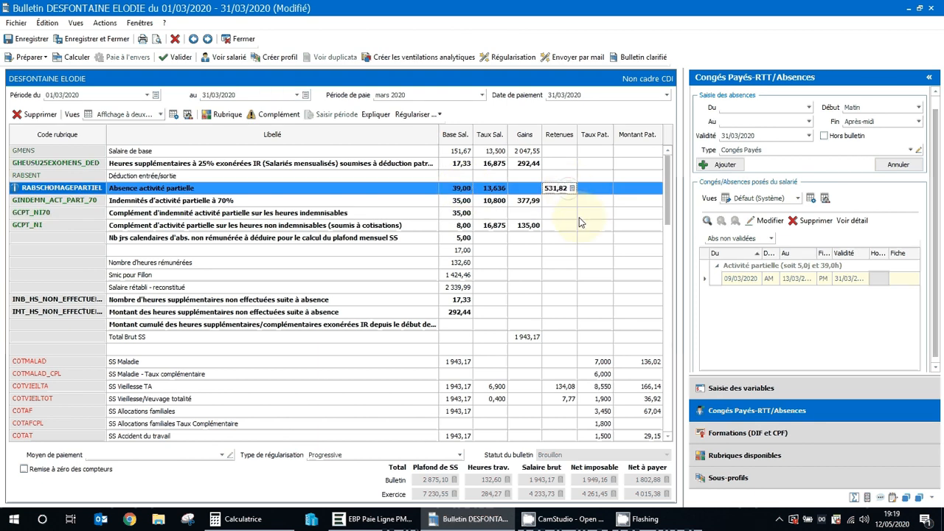
click(455, 190)
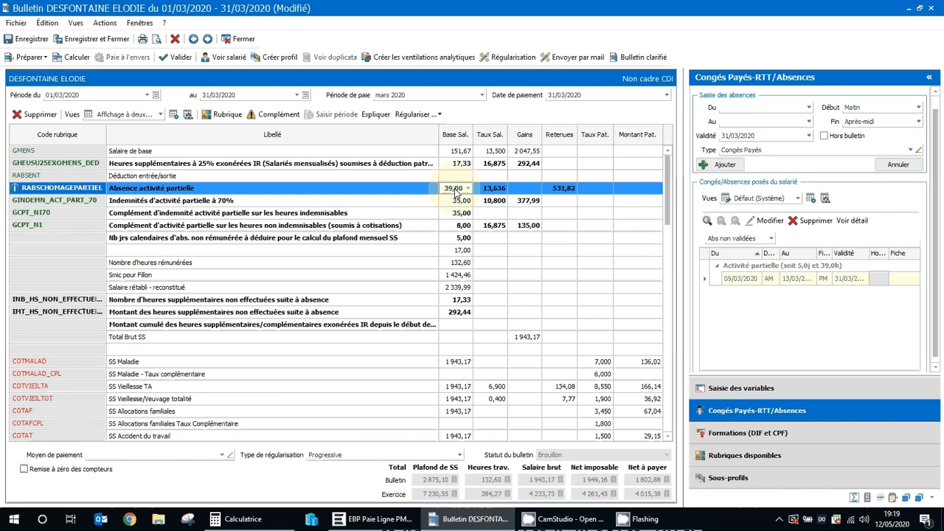
click(562, 190)
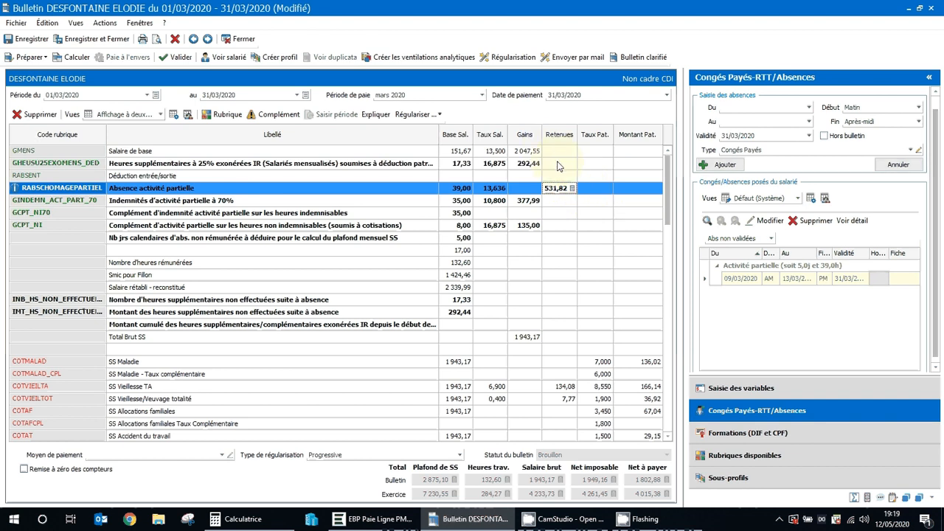
mouse_move(569, 190)
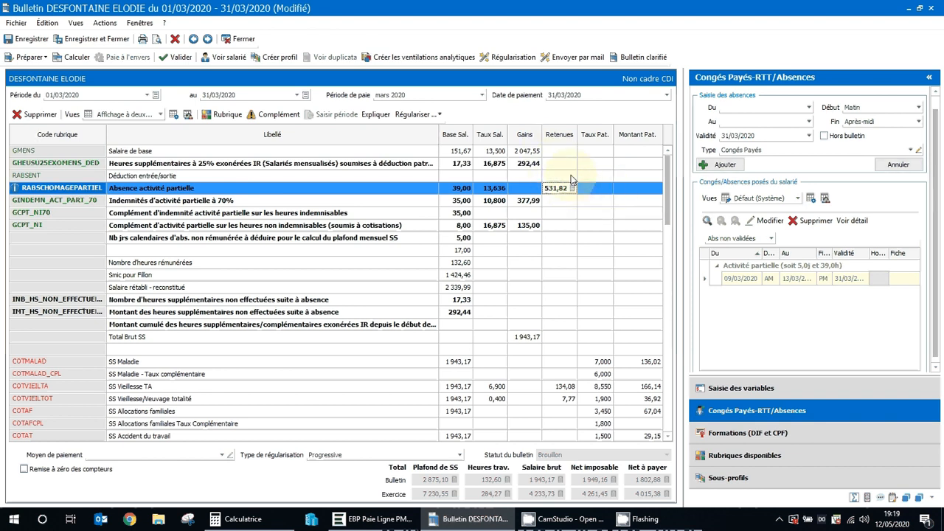